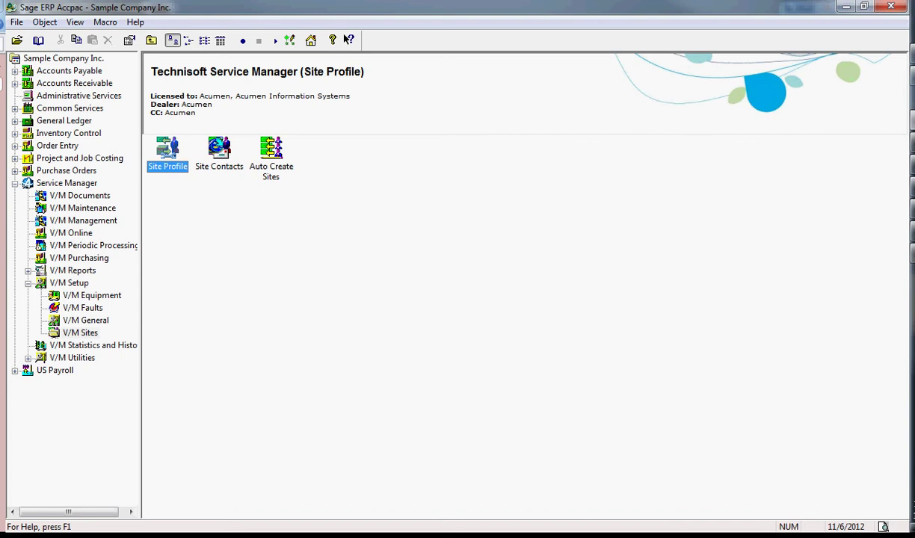
# Load site 1240 The Courtyard into Site Profile, showing its Fairbanks, AK address.
pyautogui.press('Return')
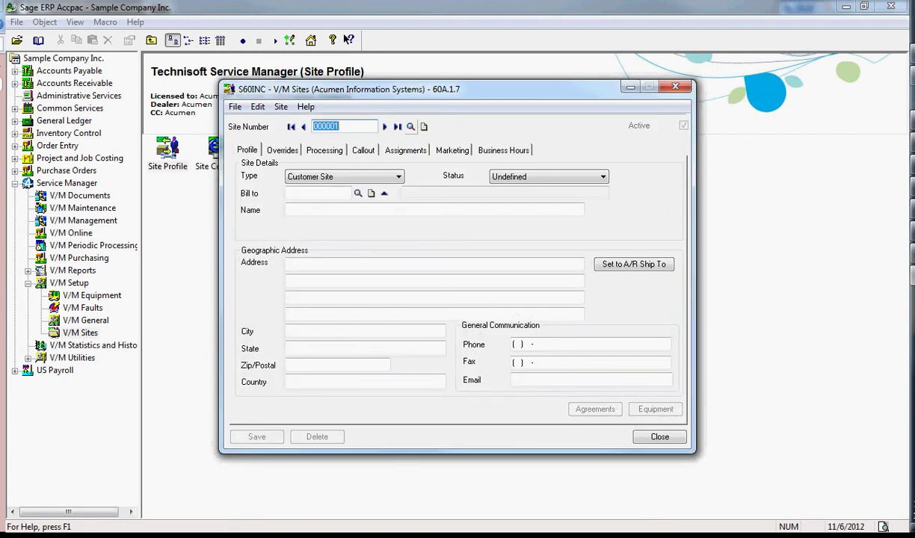
pyautogui.press('F5')
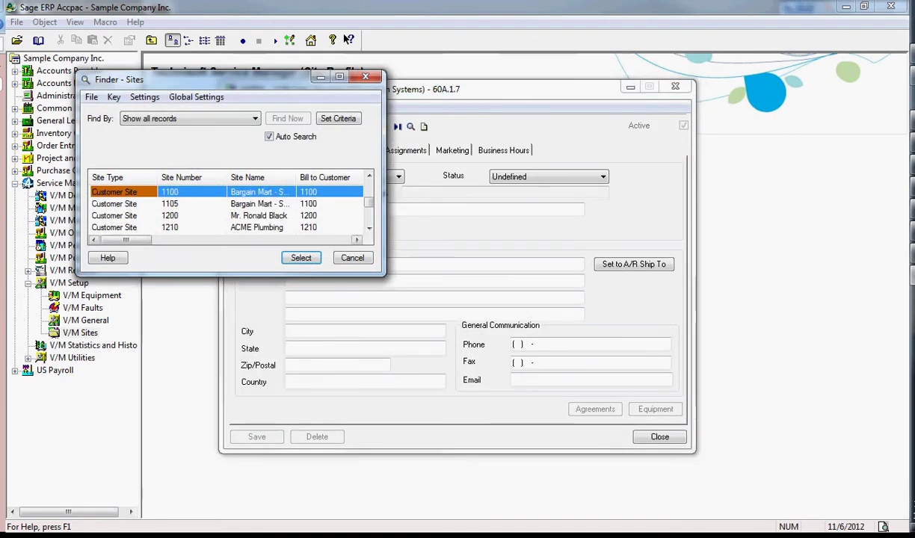
pyautogui.press('super+shift+Up')
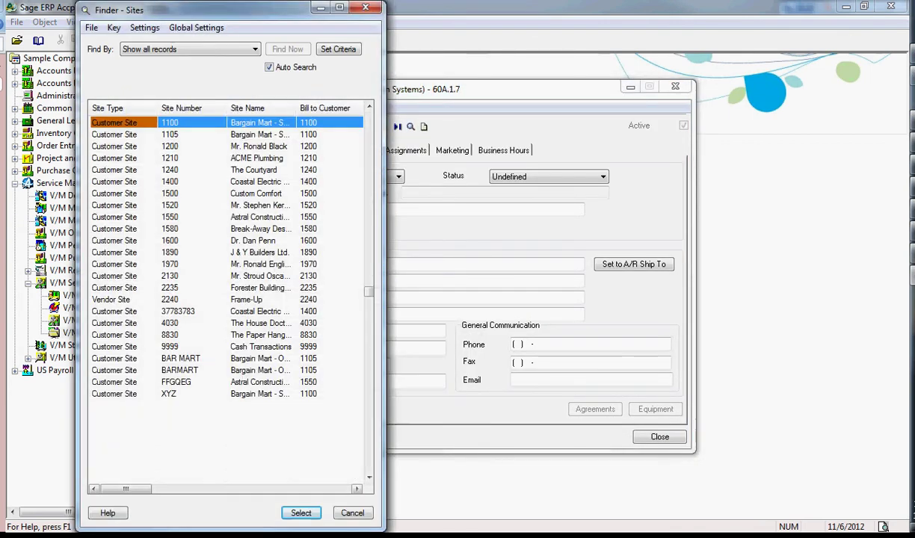
pyautogui.press('Down')
pyautogui.press('Down')
pyautogui.press('Down')
pyautogui.press('Return')
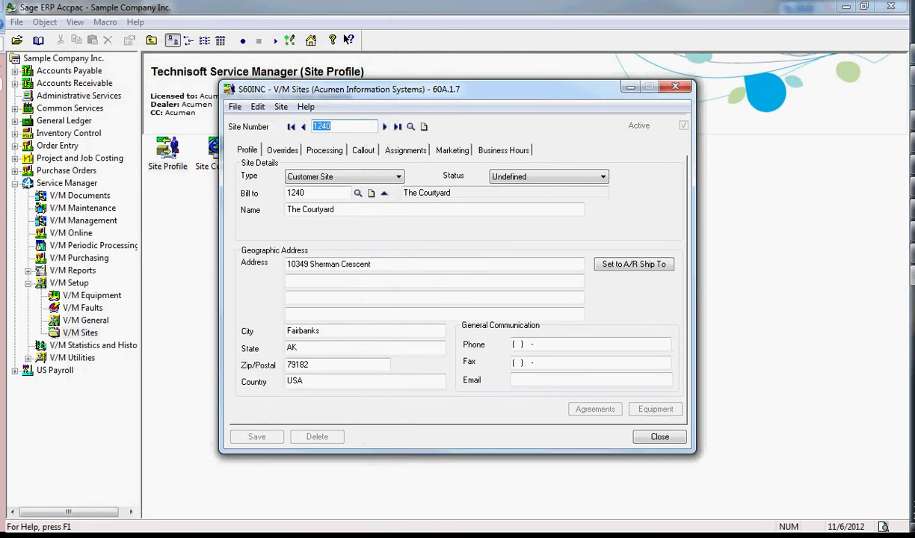
pyautogui.press('Tab')
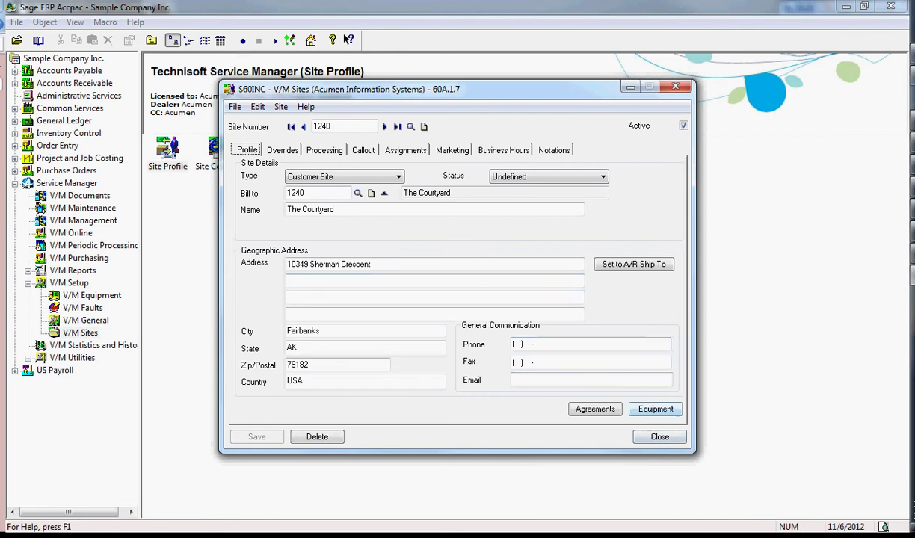
# List site 1240's equipment and browse its NEC PIII computer and OKIPage 12i printer.
pyautogui.click(655, 409)
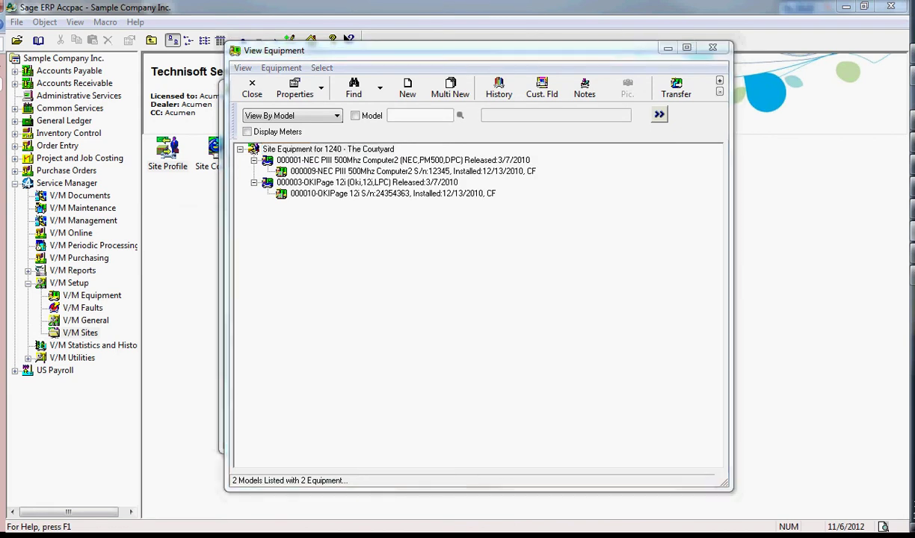
pyautogui.click(404, 160)
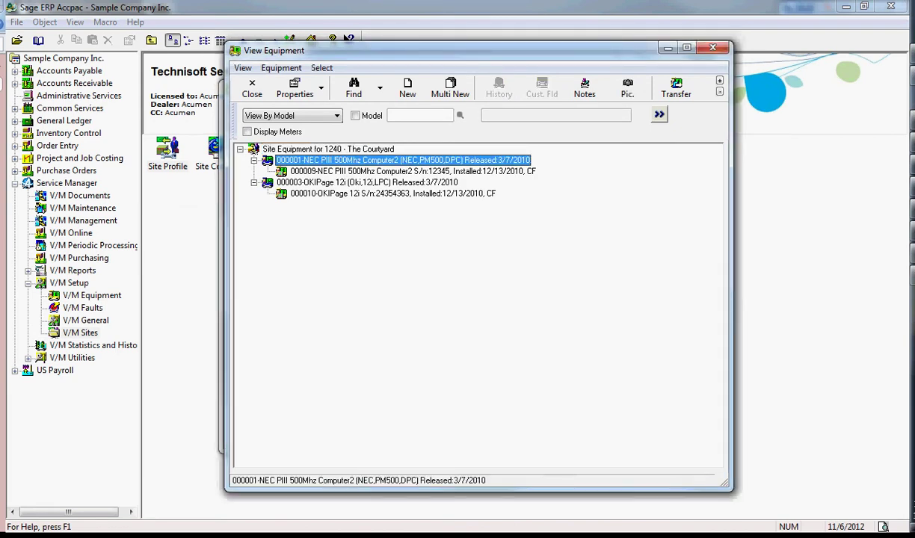
pyautogui.press('Down')
pyautogui.press('Down')
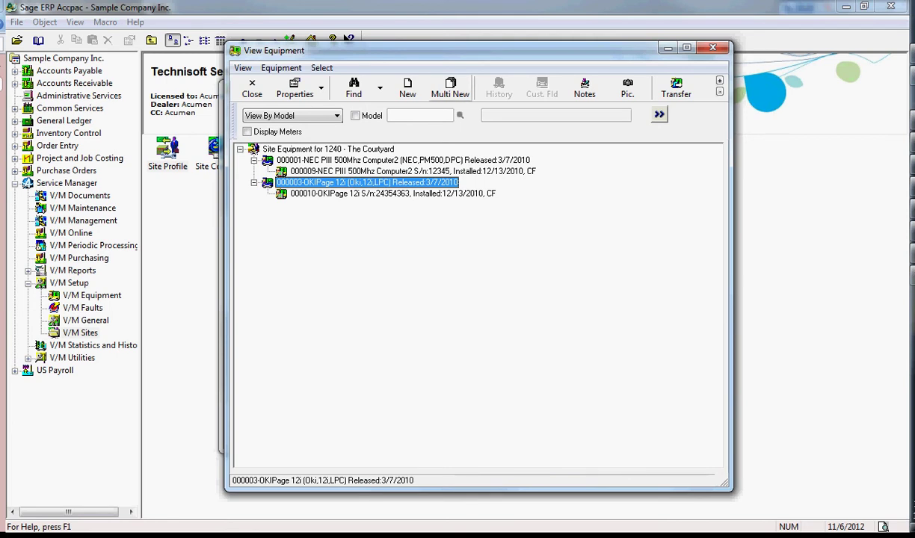
# Start a Multi New batch using model 000009 IBM HDD 146 Gb Ultrastar 146Z10.
pyautogui.click(450, 88)
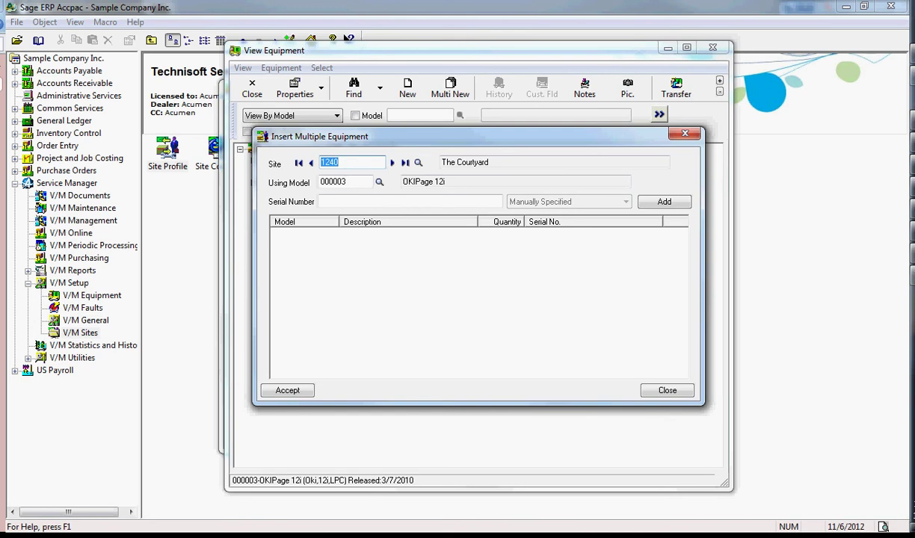
pyautogui.press('Tab')
pyautogui.press('F5')
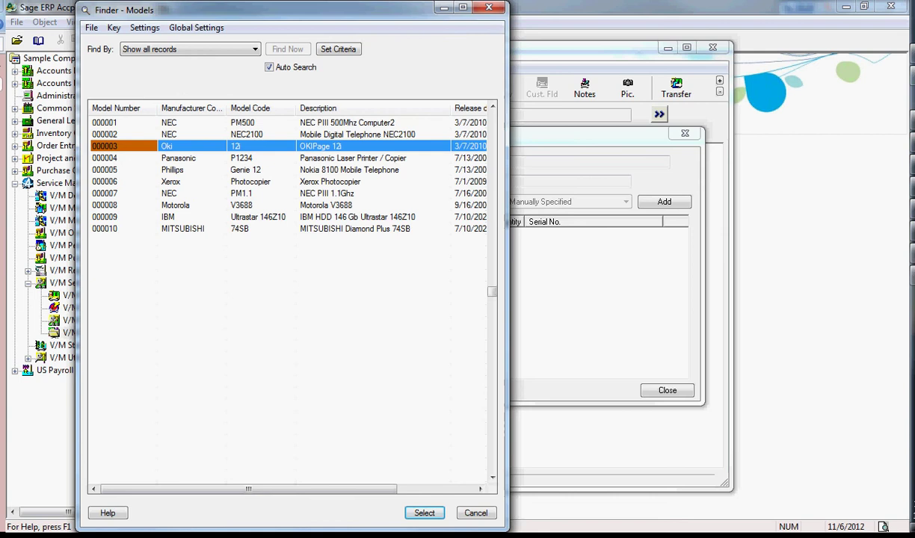
pyautogui.press('Down')
pyautogui.press('Down')
pyautogui.press('Down')
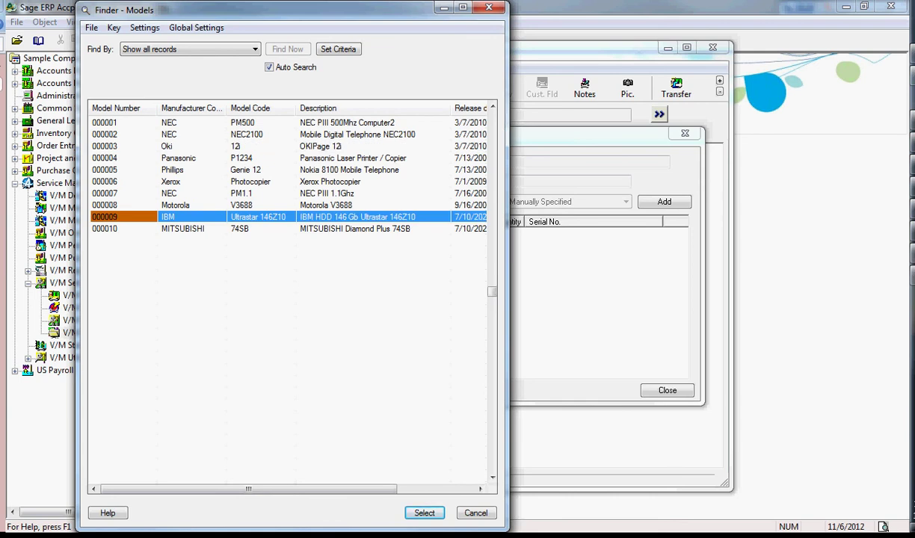
pyautogui.press('Return')
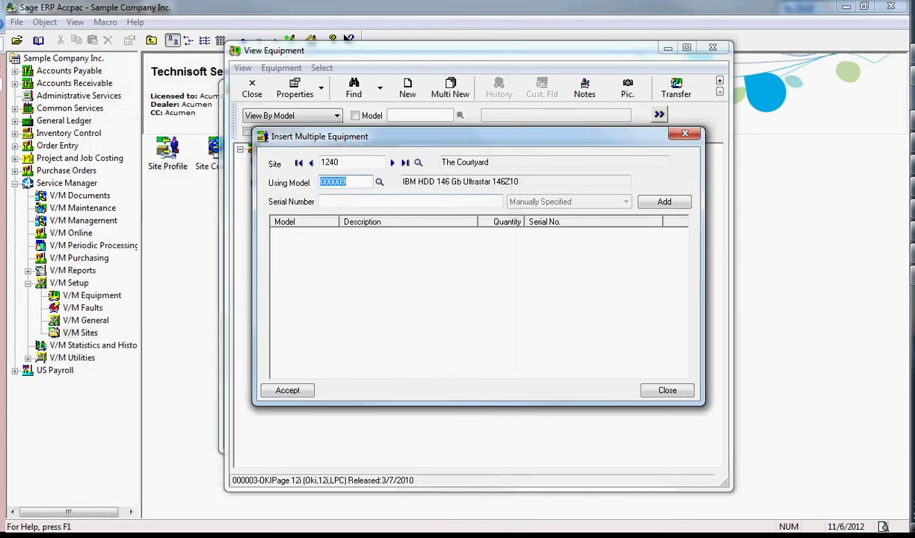
pyautogui.press('Tab')
# Add three IBM drives with serials IBM123, IBM456 and IBM789 to the batch.
pyautogui.write('IBM')
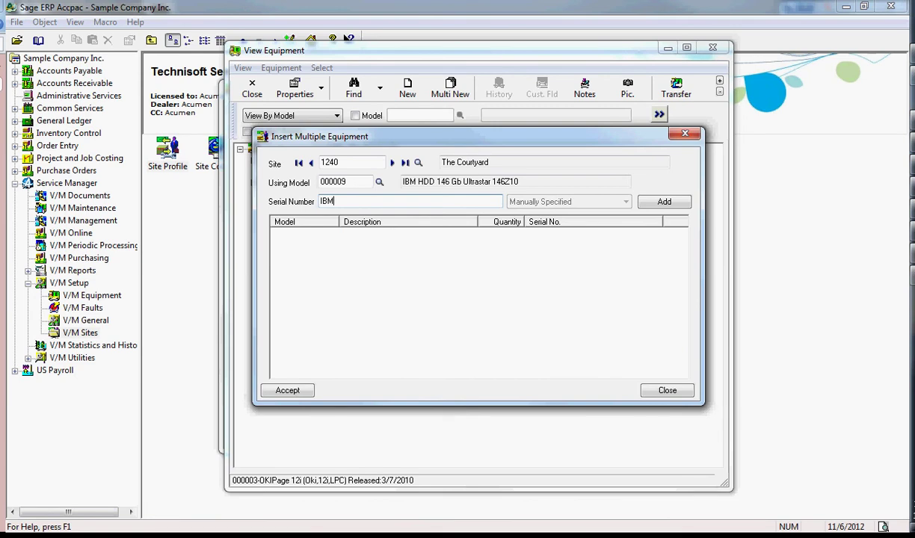
pyautogui.write('123')
pyautogui.press('Return')
pyautogui.write('I')
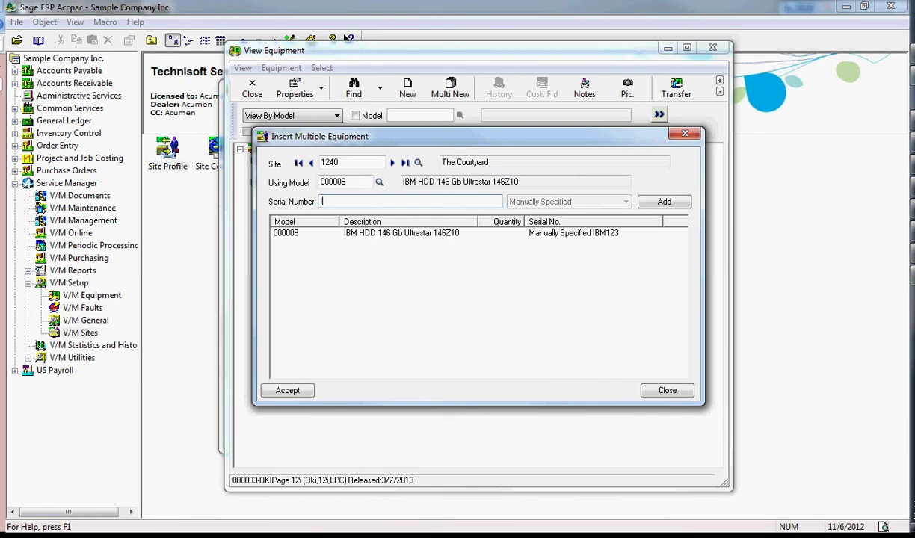
pyautogui.write('BM456')
pyautogui.press('Return')
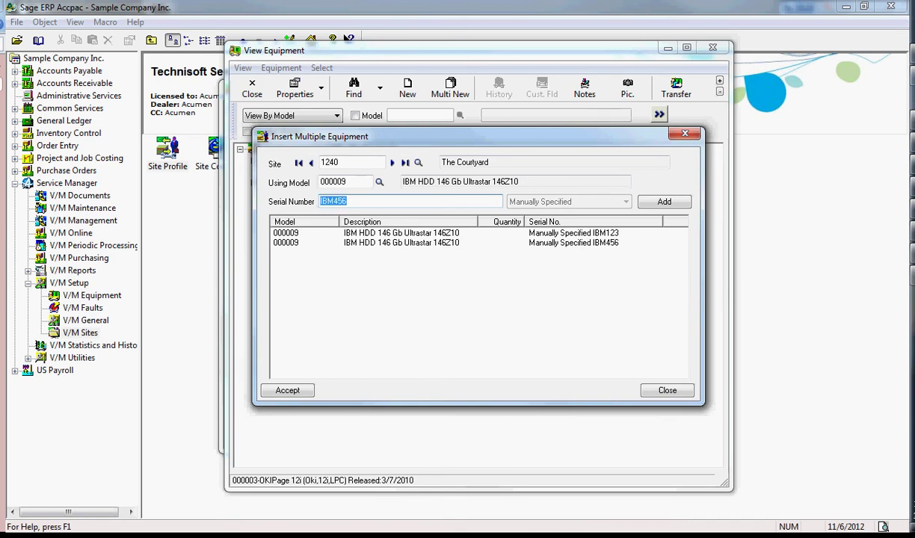
pyautogui.write('IBM')
pyautogui.write('789')
pyautogui.press('Return')
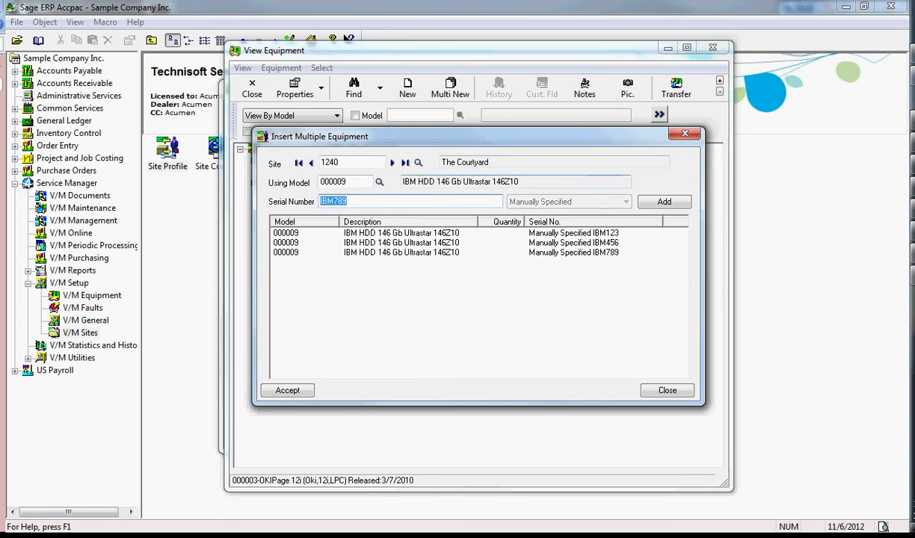
pyautogui.click(379, 182)
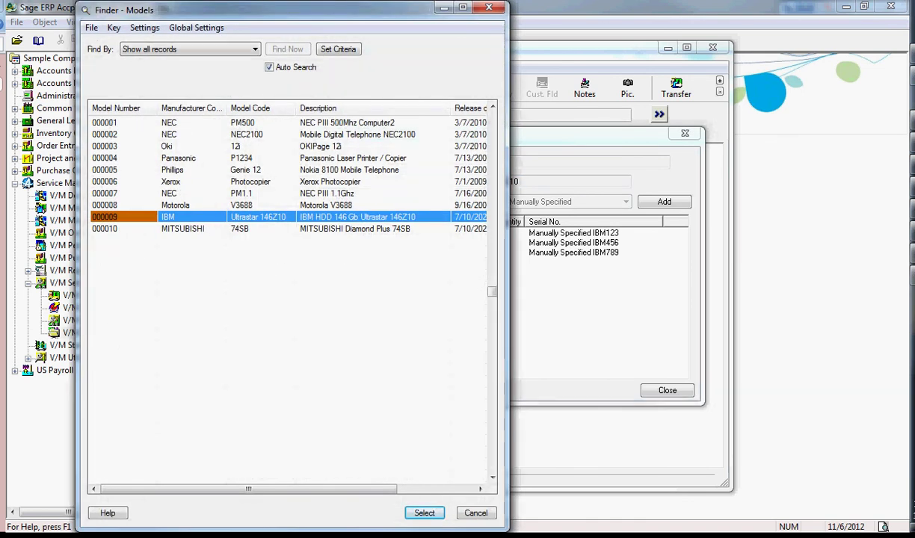
pyautogui.press('Up')
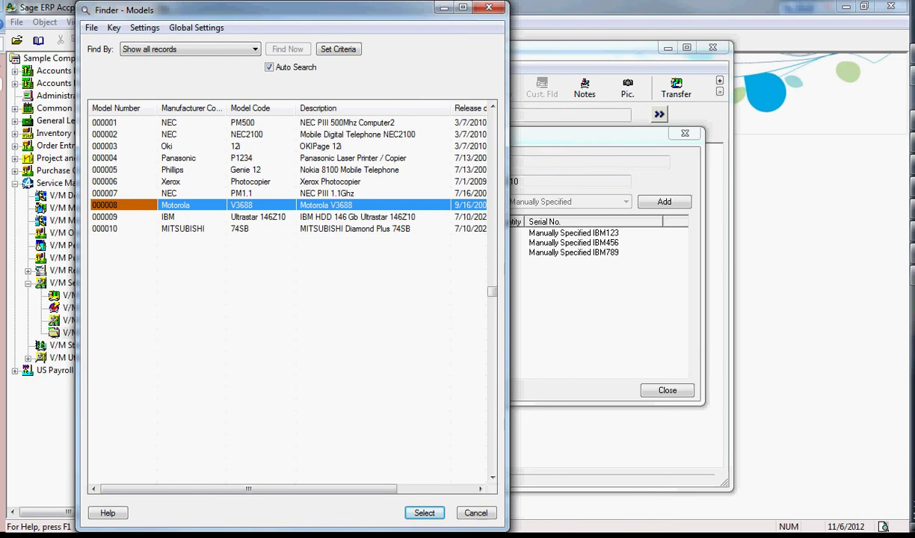
pyautogui.press('Return')
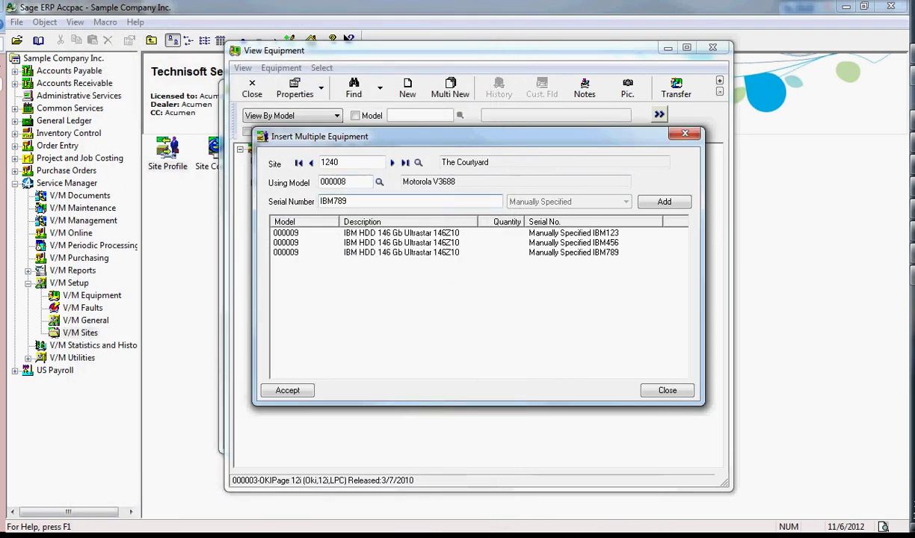
pyautogui.press('Delete')
pyautogui.write('987')
pyautogui.write('98794654')
pyautogui.press('Return')
pyautogui.write('54')
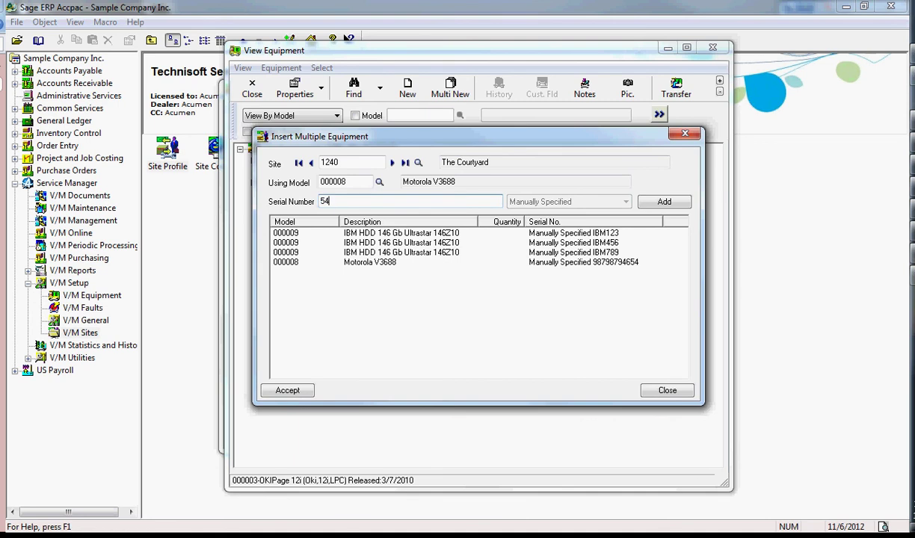
pyautogui.write('6546546546')
pyautogui.press('Return')
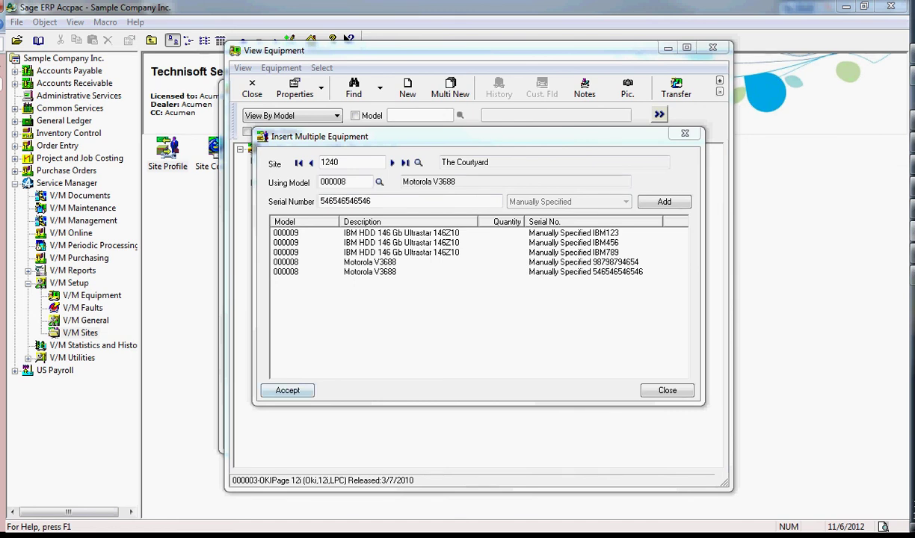
pyautogui.click(287, 390)
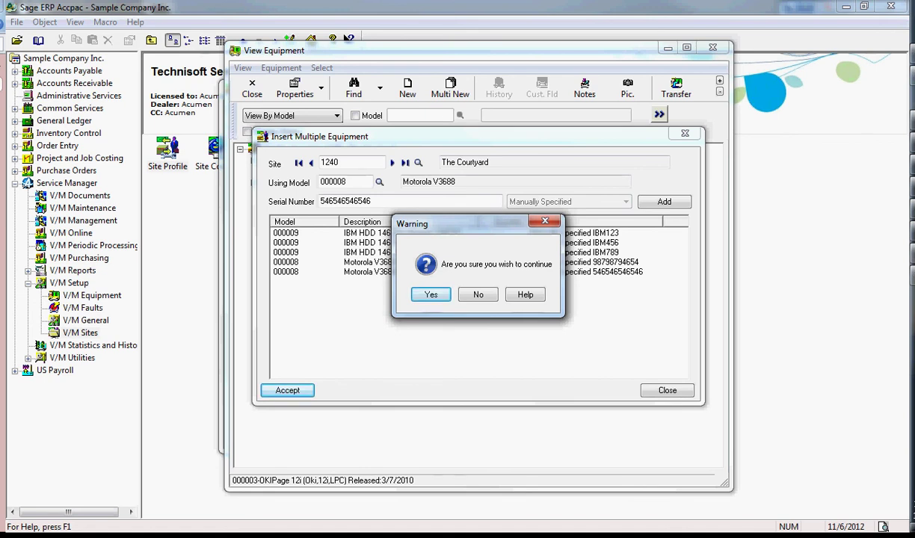
pyautogui.press('Return')
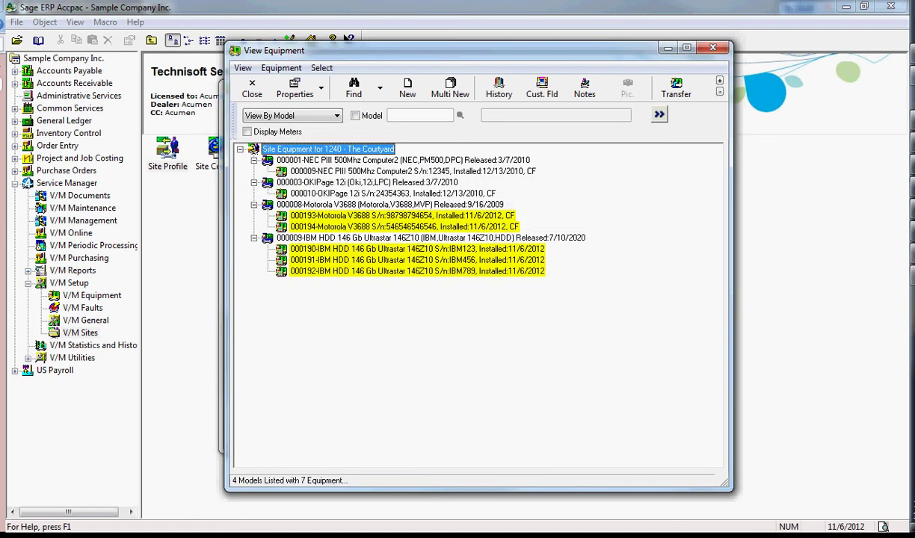